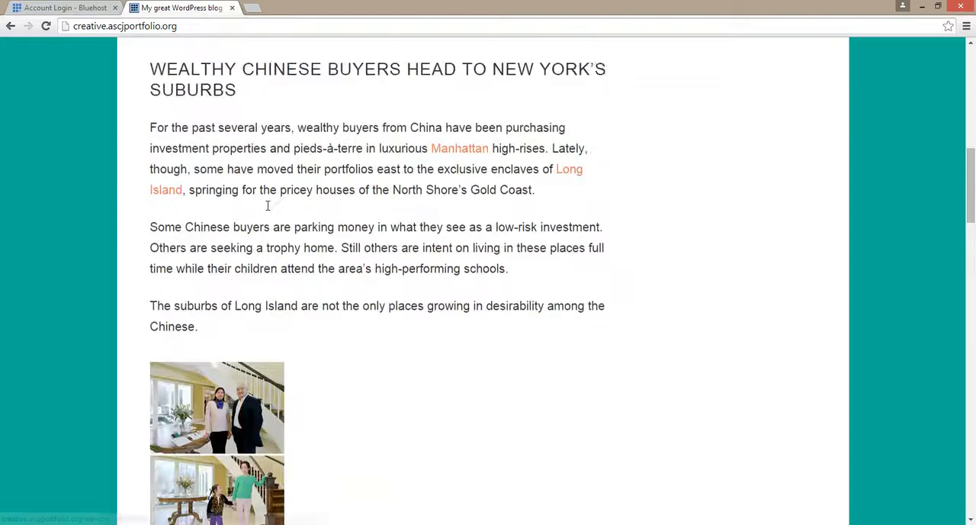
Log in to the Bluehost hosting account with the account password and dismiss the promotional popup.
scroll(267, 212, up, 3)
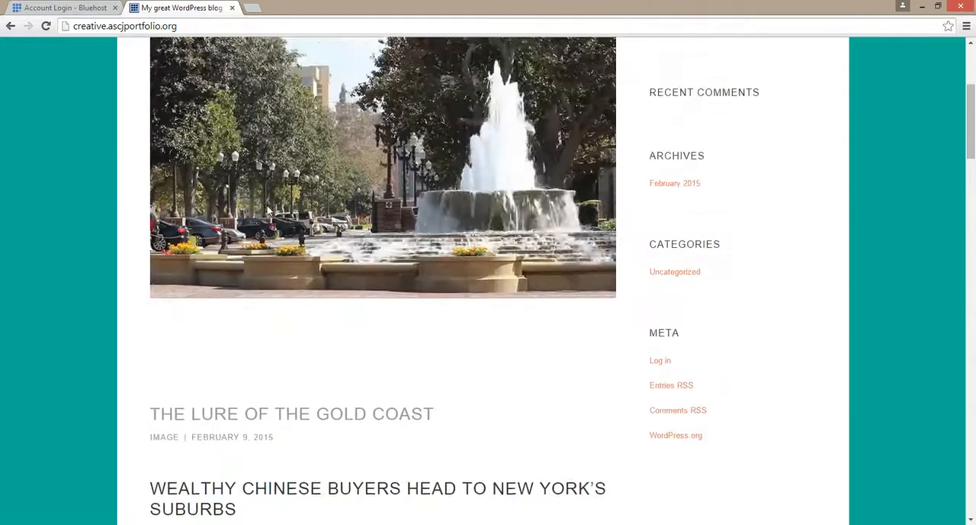
scroll(267, 212, up, 1)
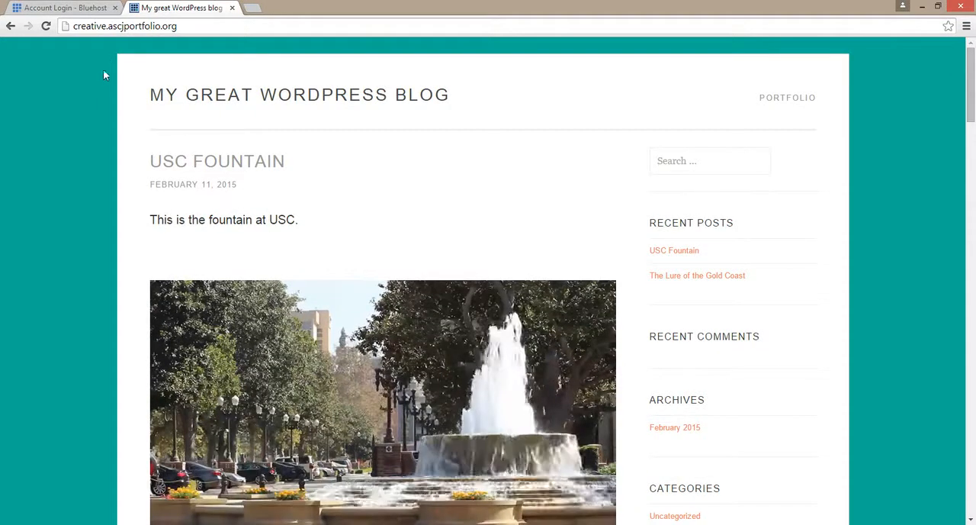
click(88, 6)
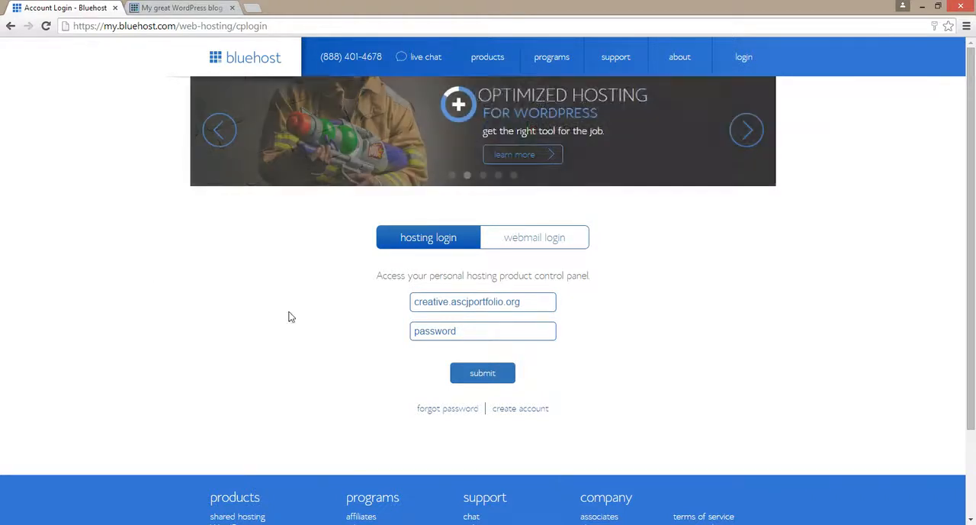
click(444, 330)
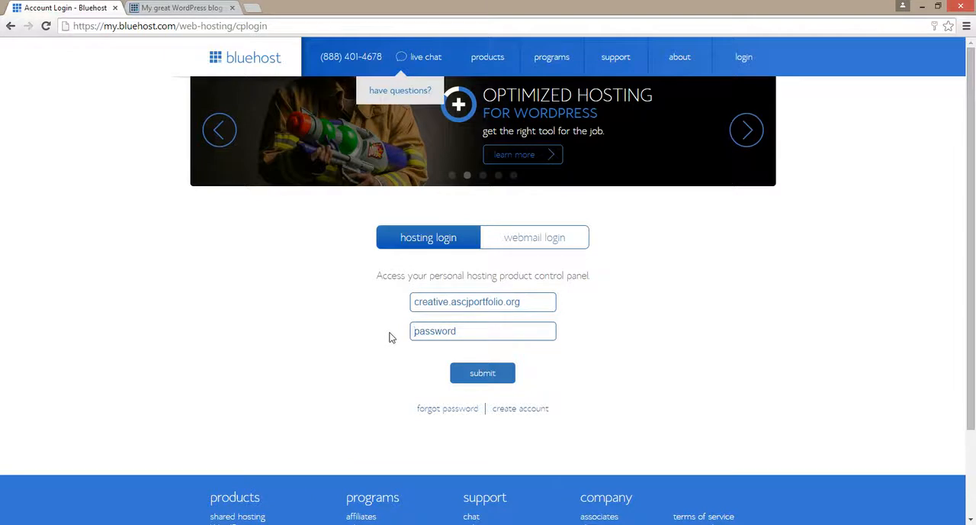
key(ctrl+v)
click(494, 377)
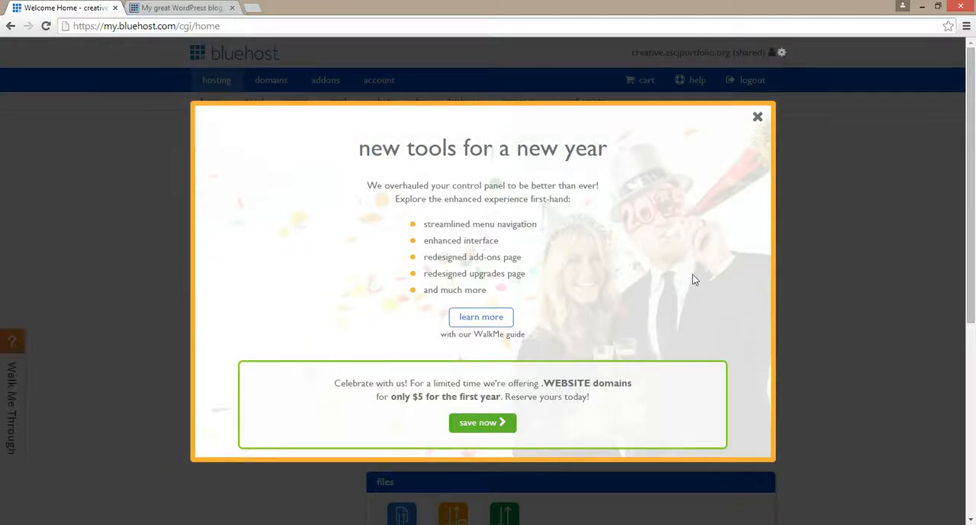
click(758, 119)
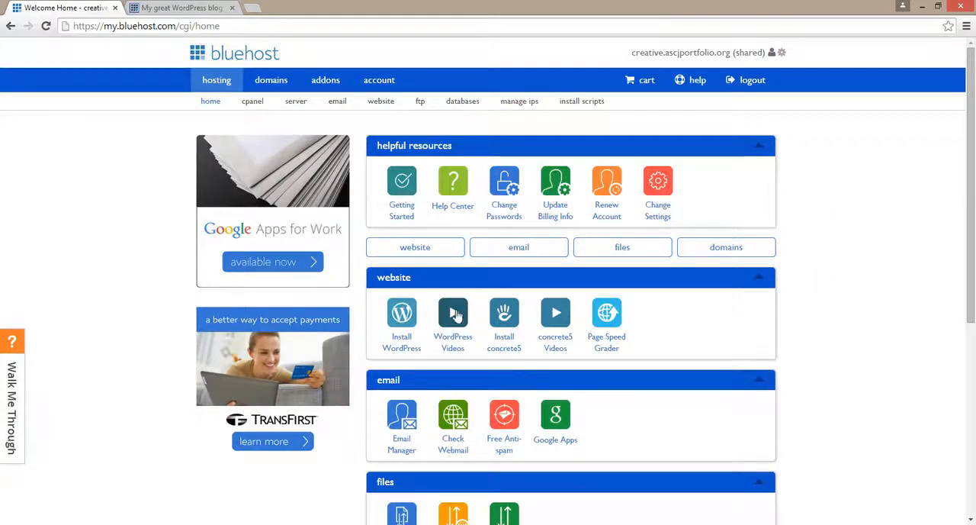
Start a free WordPress install on creative.ascjportfolio.org in the directory test and check the domain.
click(404, 315)
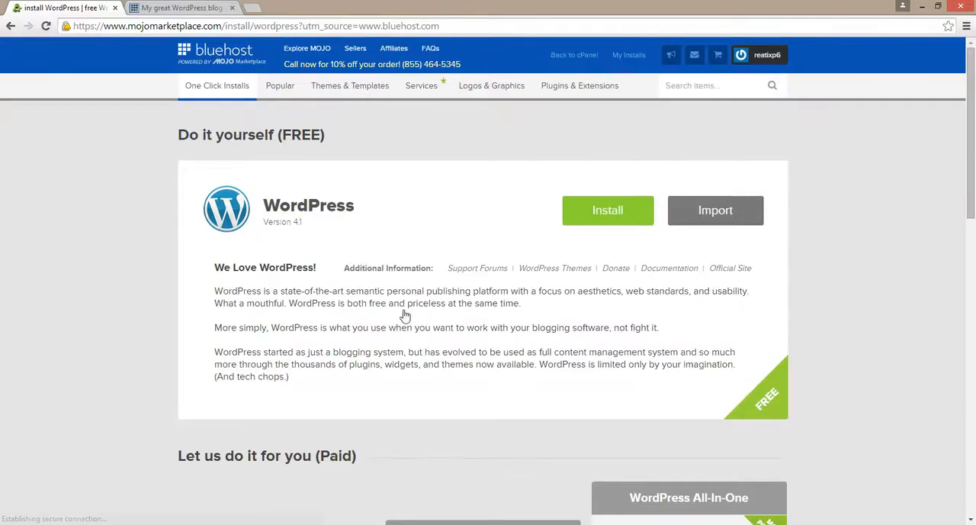
click(596, 216)
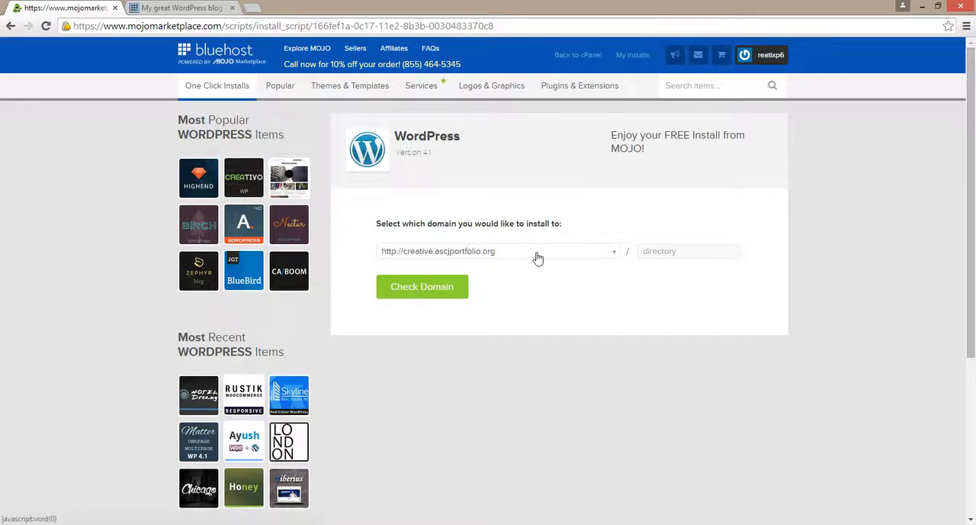
click(614, 255)
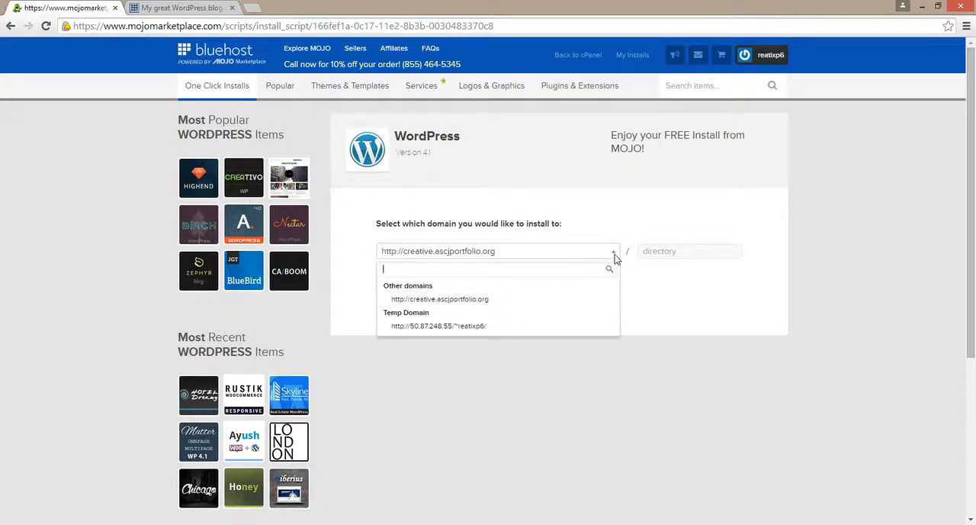
click(615, 259)
click(660, 252)
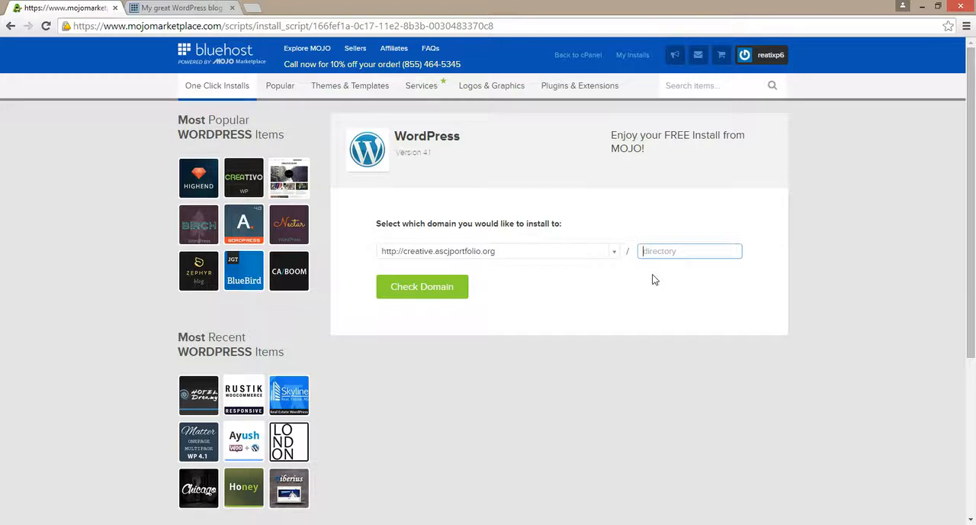
click(650, 274)
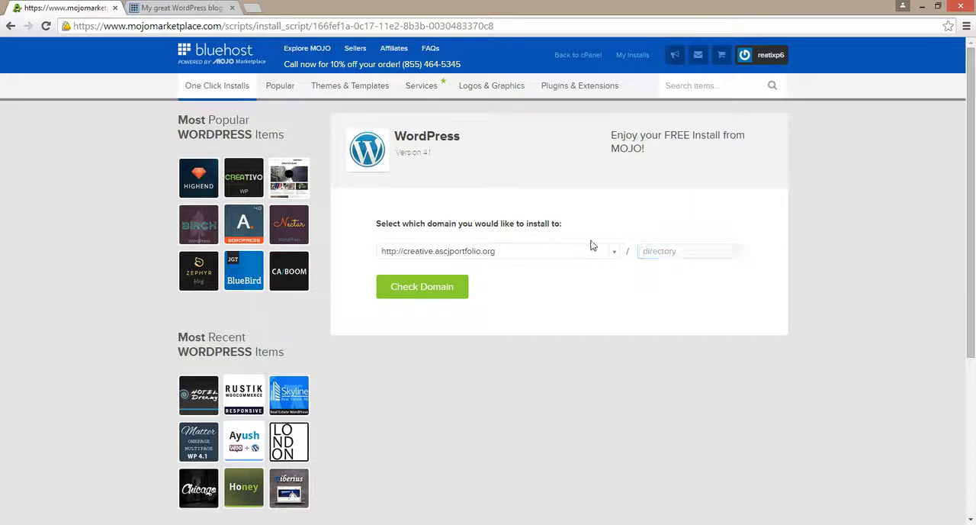
click(661, 250)
text(test)
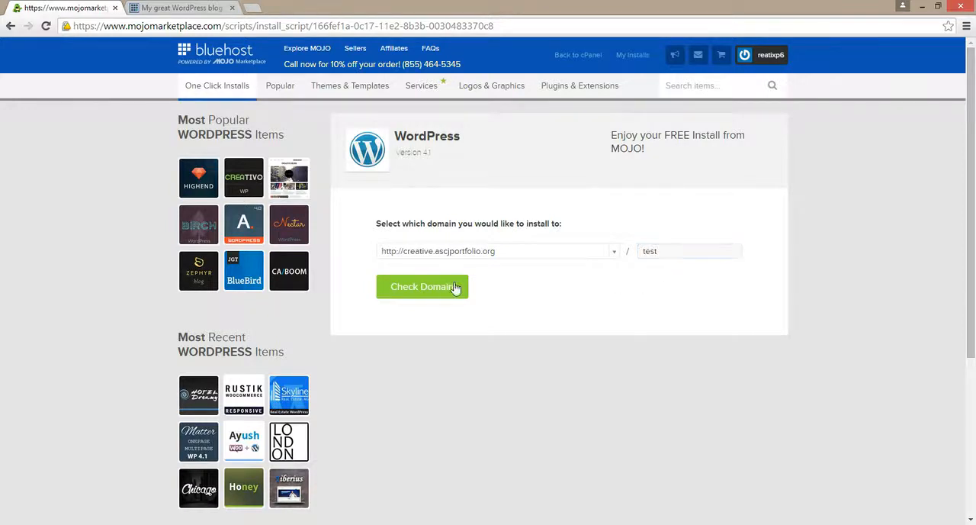
click(456, 285)
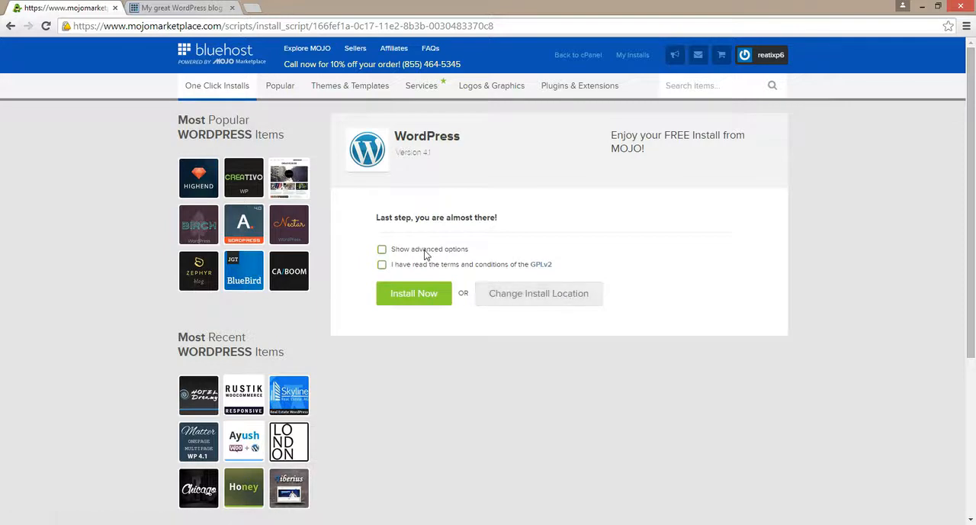
Show the advanced install options and set the site title to Test Site.
click(416, 251)
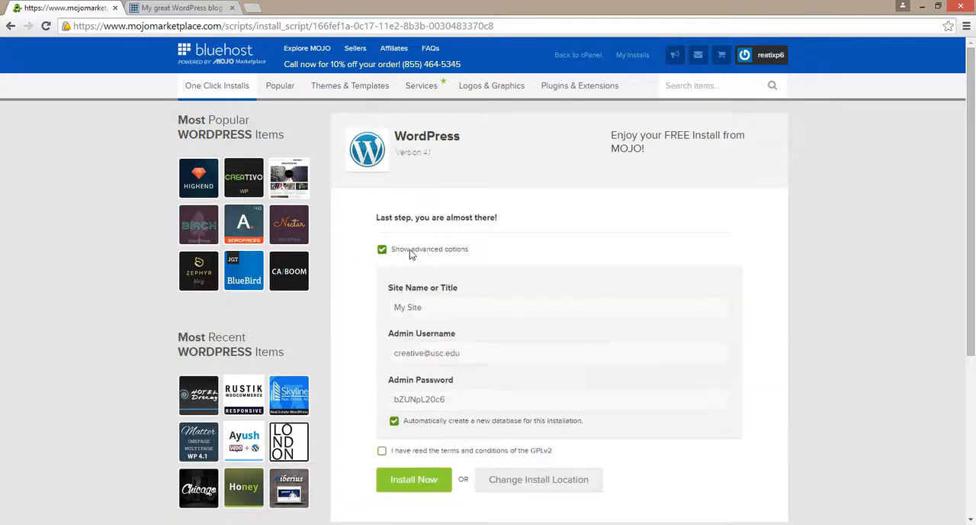
click(574, 316)
scroll(574, 316, down, 1)
drag(444, 241, 315, 244)
text(Test Site)
key(Tab)
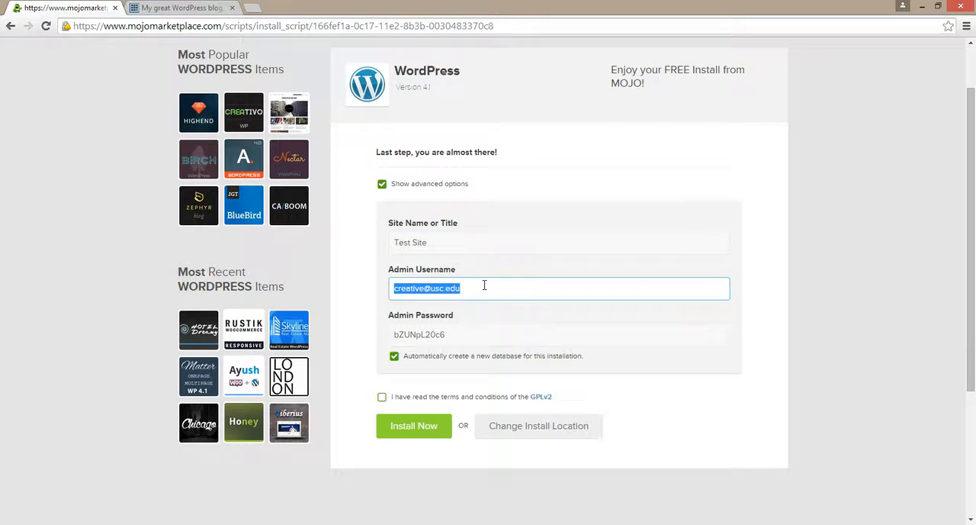
Shorten the admin username to creative.
click(484, 286)
key(BackSpace)
key(BackSpace)
key(BackSpace)
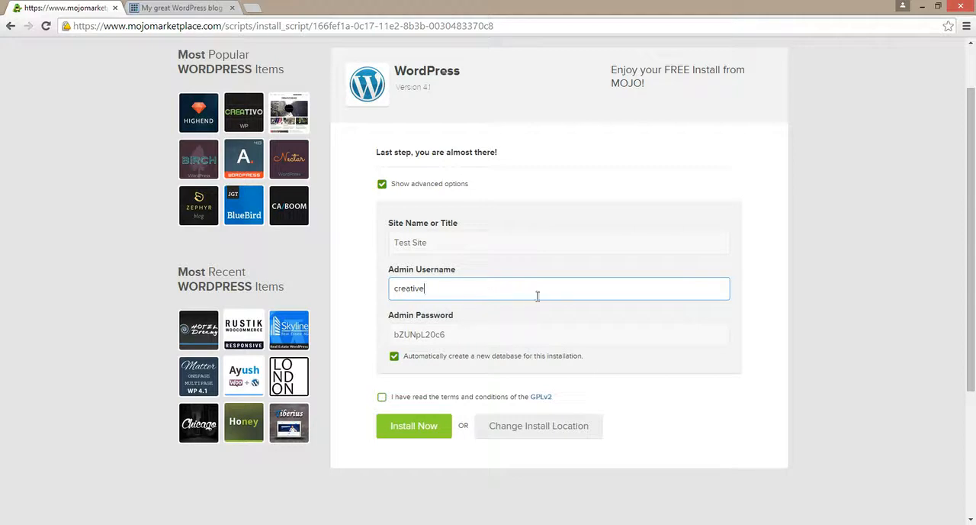
Accept the GPLv2 terms, run the WordPress installation and dismiss the theme offer.
click(395, 399)
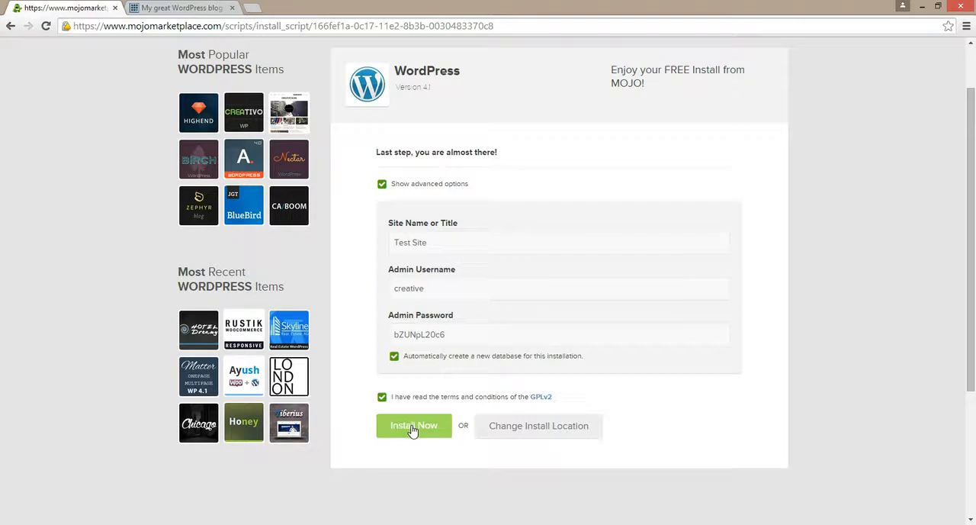
click(411, 430)
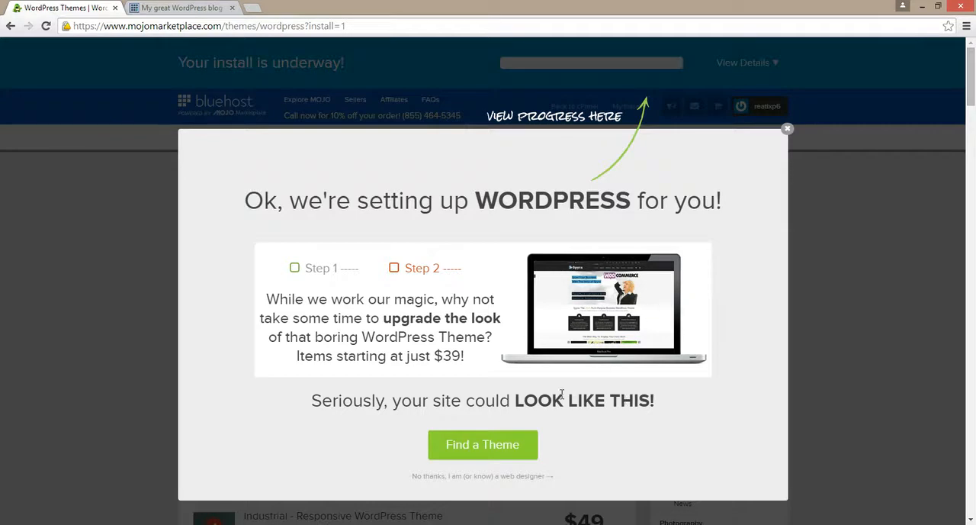
click(788, 128)
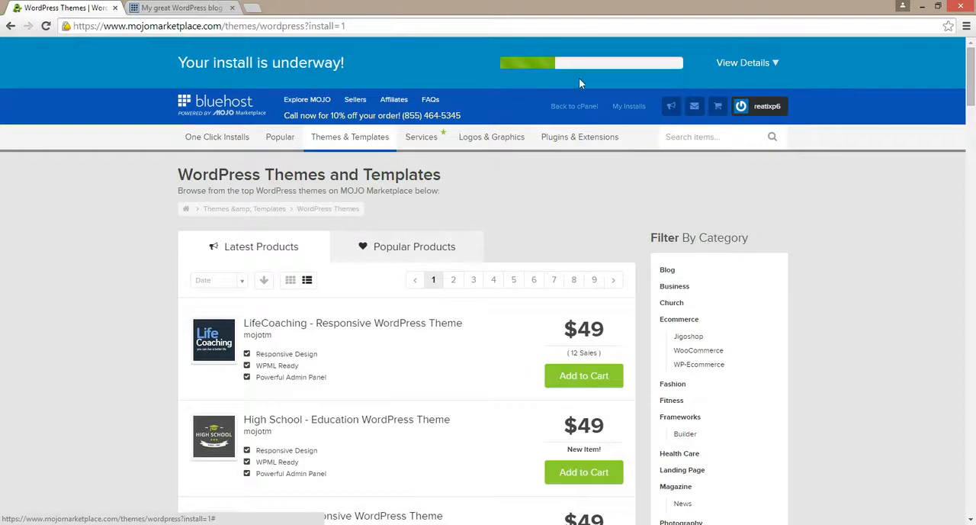
mouse_move(579, 136)
scroll(541, 212, down, 4)
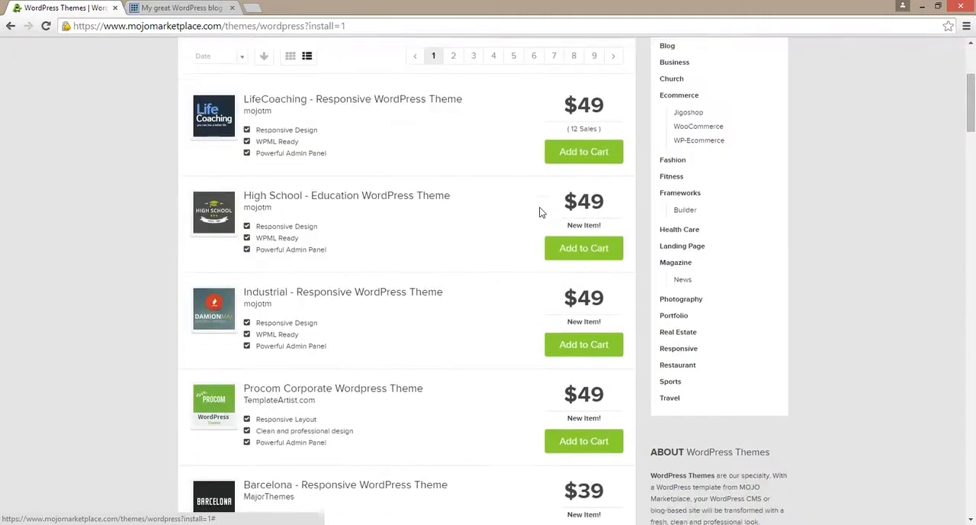
scroll(541, 211, up, 5)
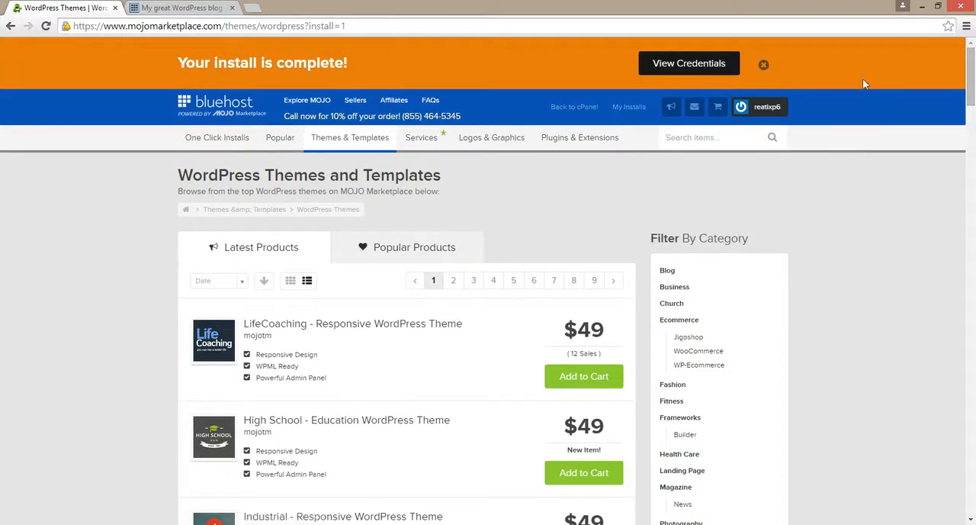
Open the finished install's credentials and bring up its wp-admin login page in a separate tab.
click(674, 70)
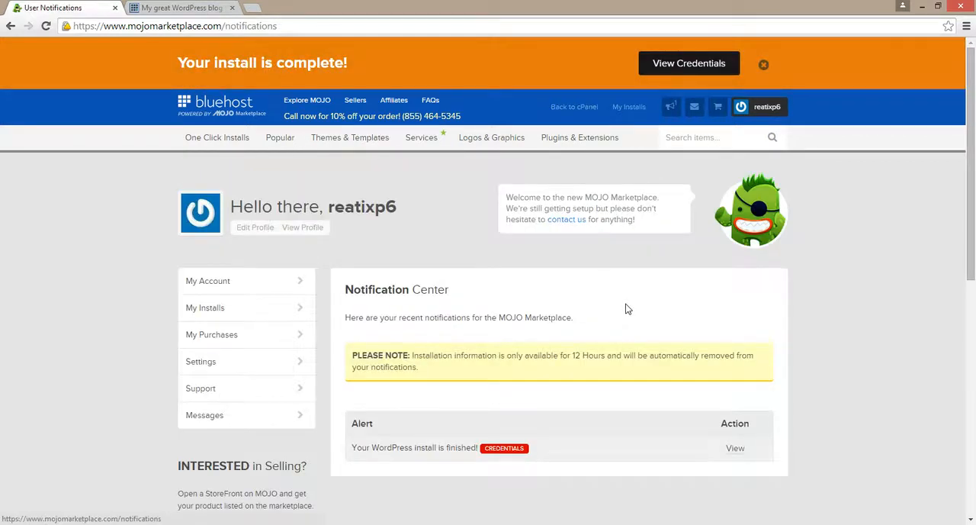
scroll(627, 308, down, 1)
click(734, 405)
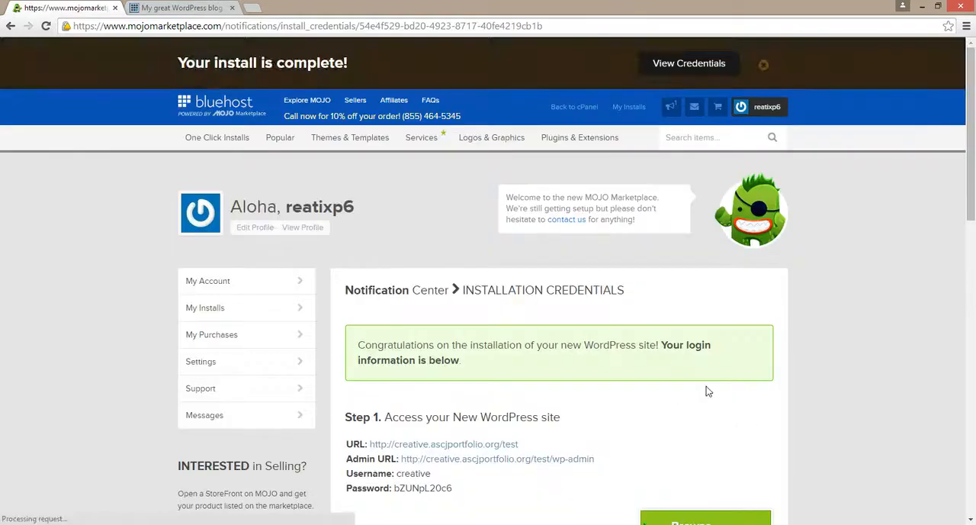
scroll(706, 391, down, 3)
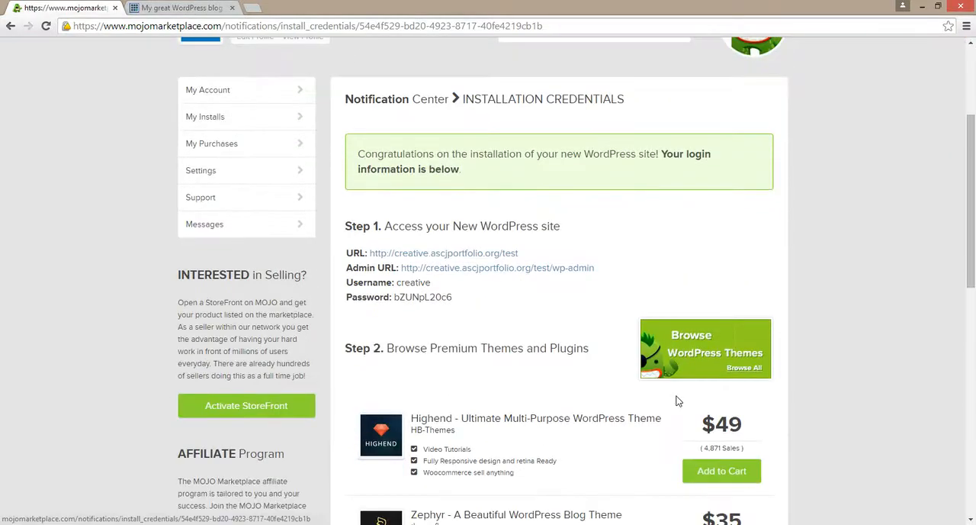
scroll(678, 401, down, 1)
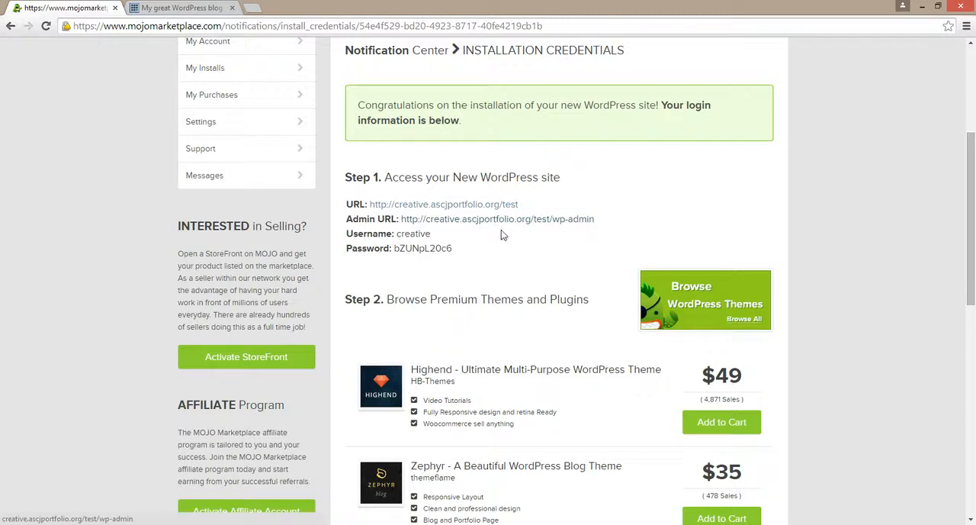
middle_click(526, 228)
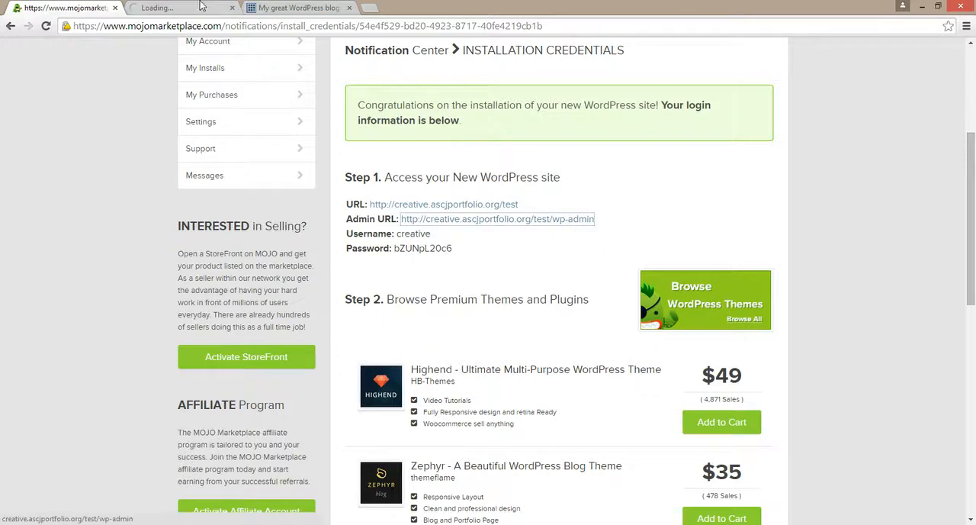
click(202, 6)
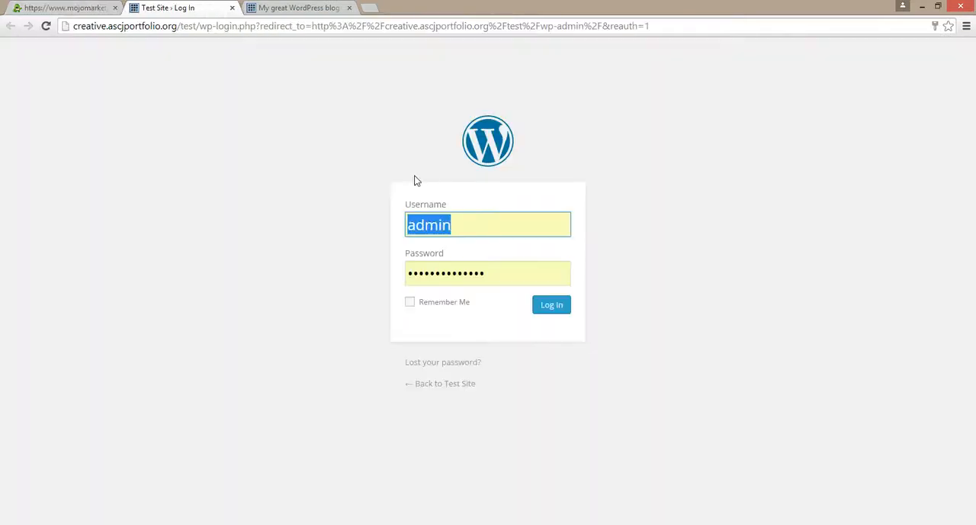
Copy the admin password from the installation credentials and log in to Test Site with the username creative.
click(79, 6)
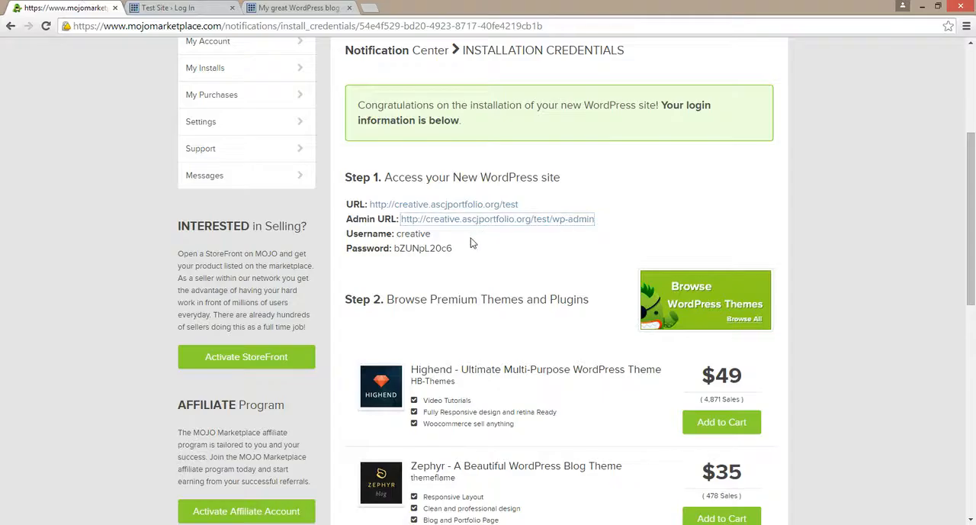
drag(453, 247, 395, 252)
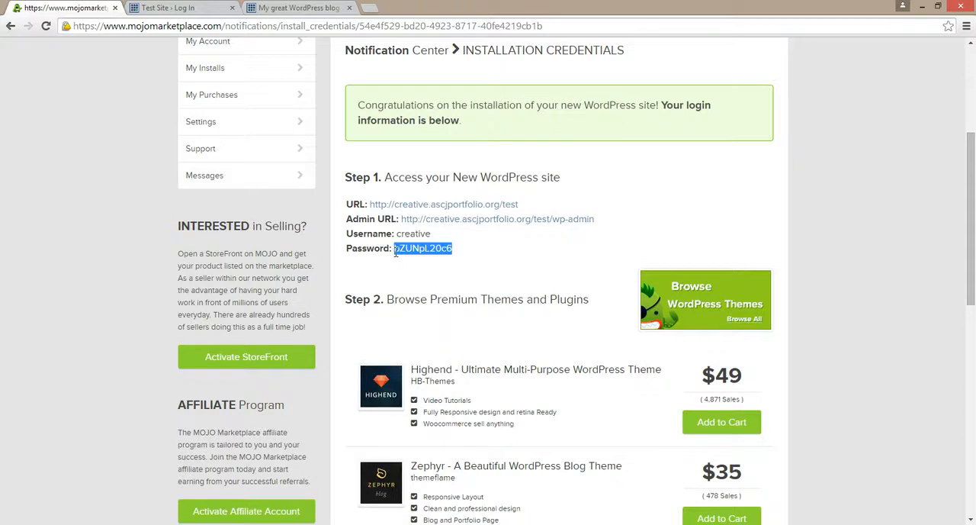
click(175, 7)
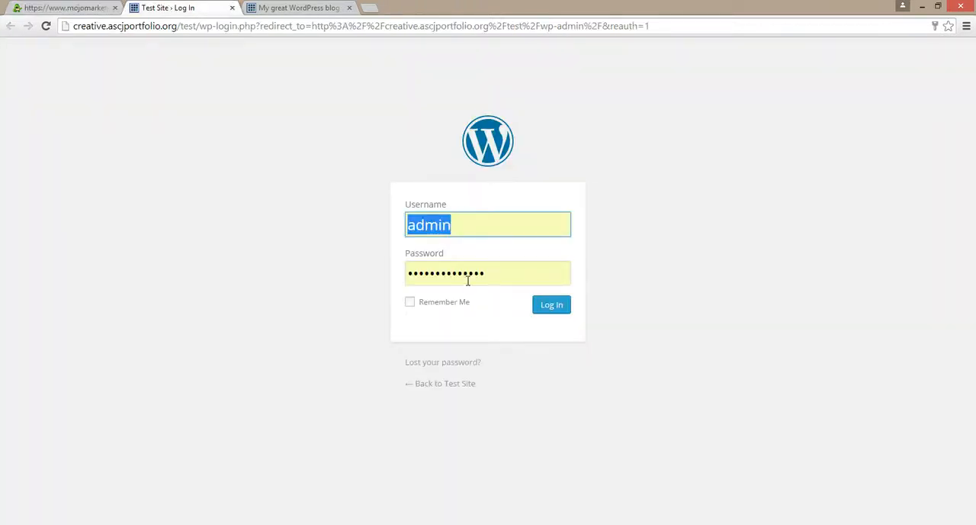
text(creative)
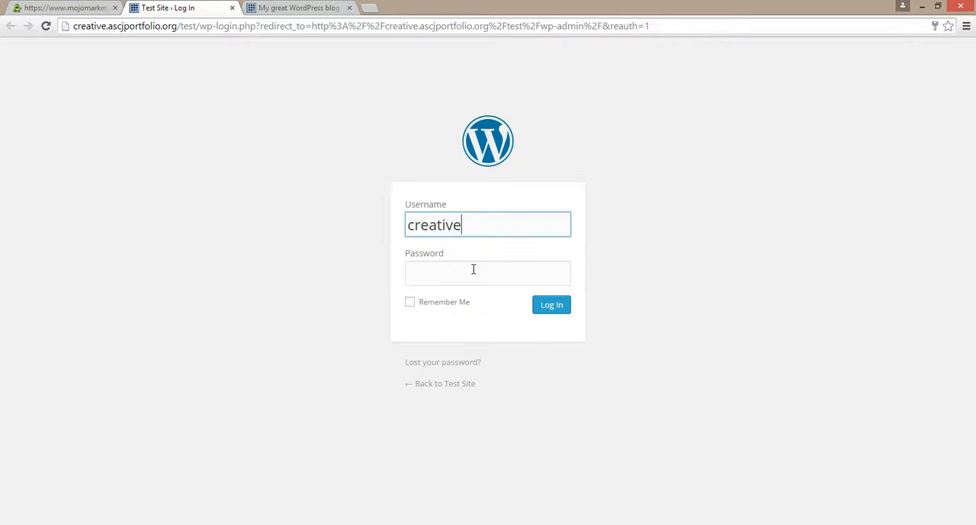
click(473, 268)
key(ctrl+v)
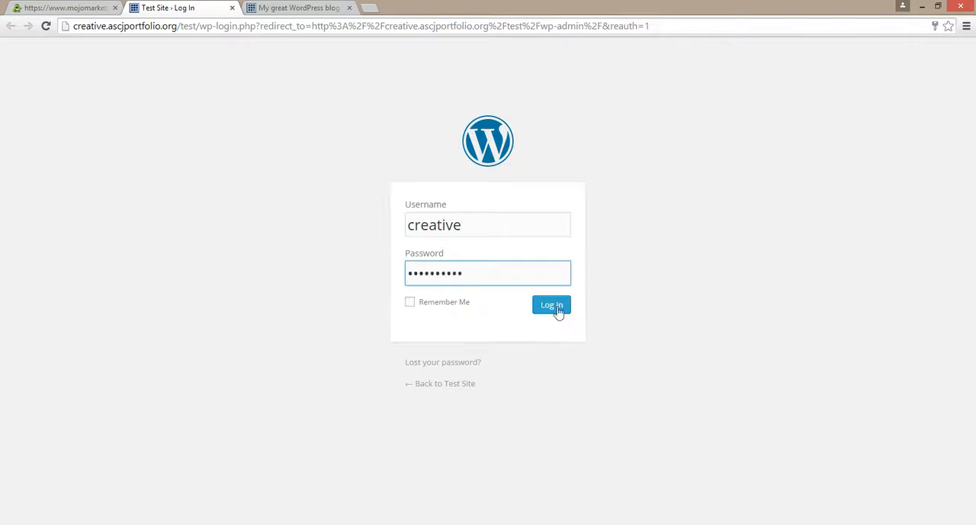
click(547, 306)
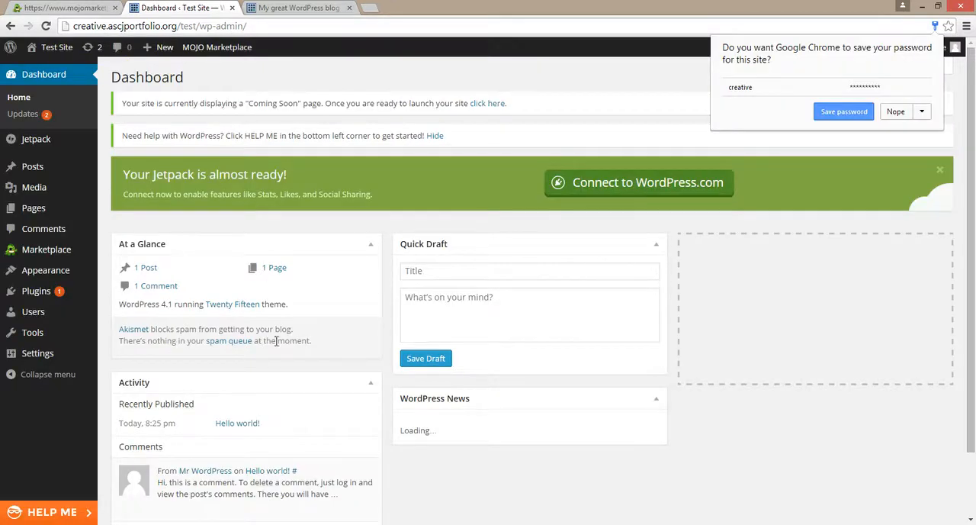
Deactivate all installed plugins of Test Site at once with a bulk action.
click(67, 293)
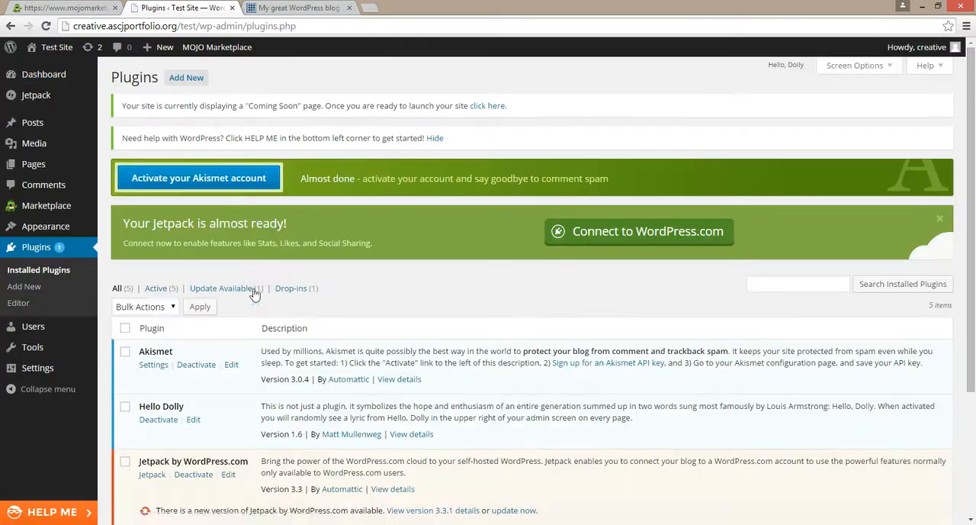
click(125, 327)
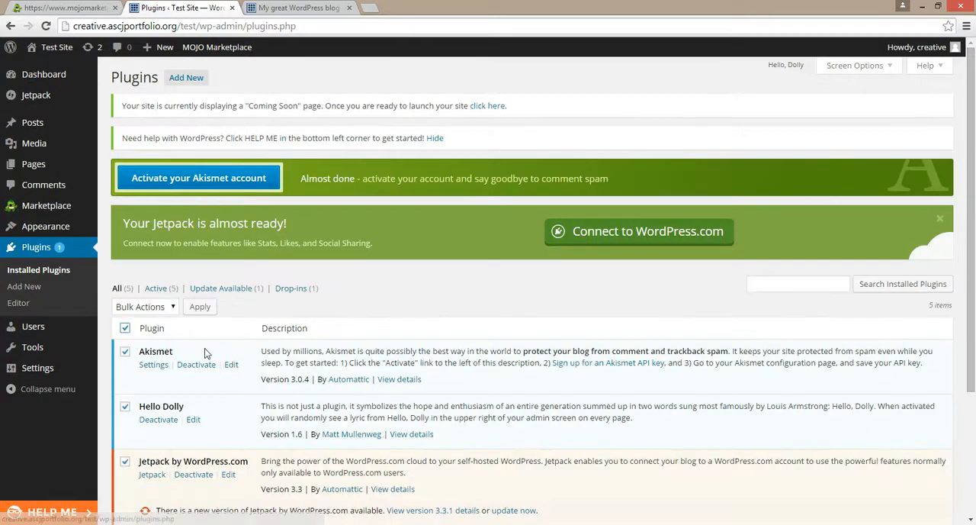
scroll(153, 321, down, 1)
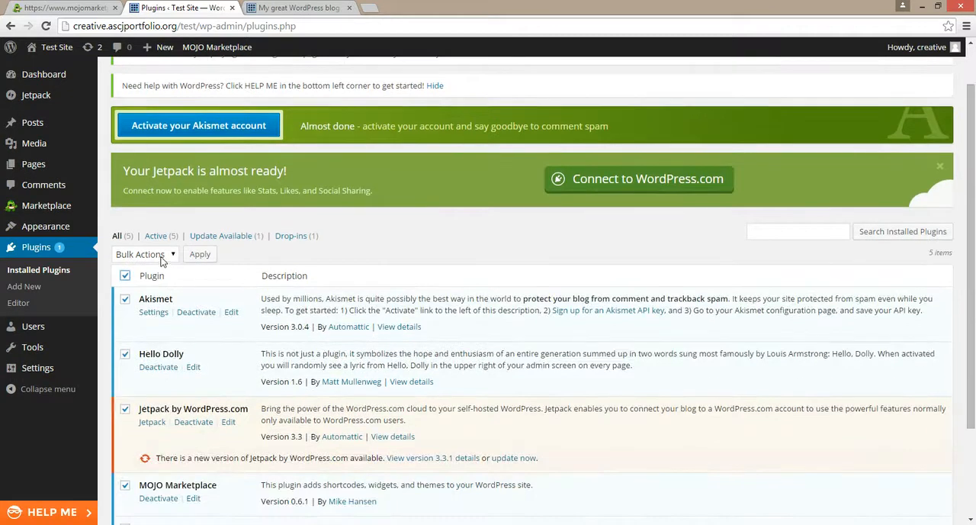
click(161, 256)
click(149, 305)
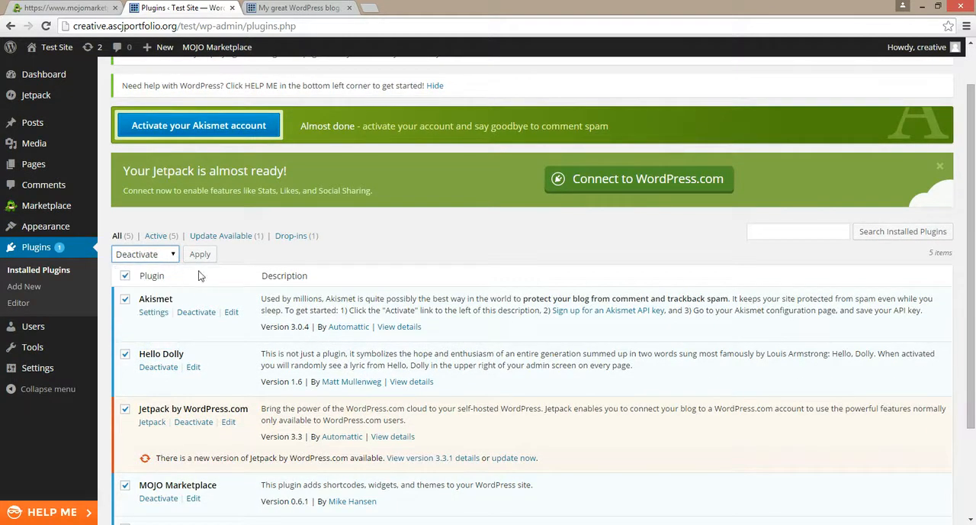
click(200, 254)
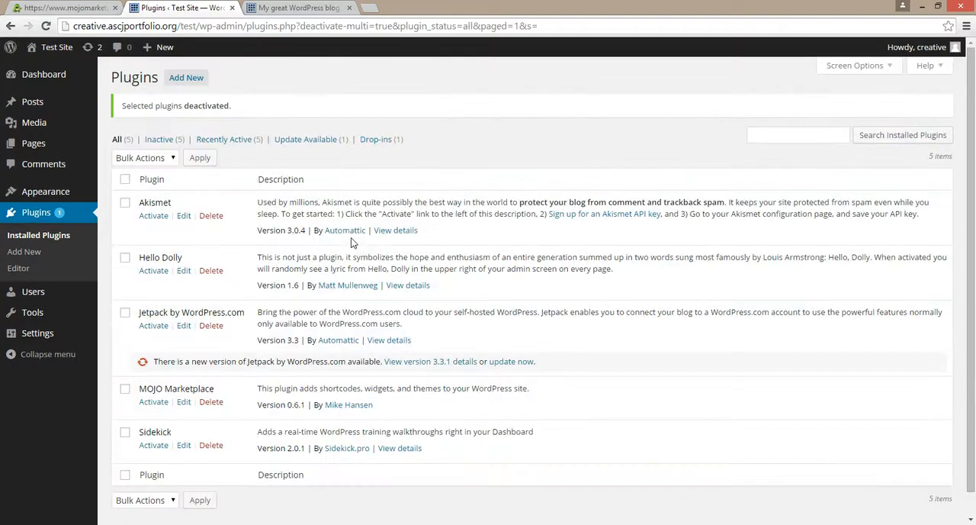
Return to the dashboard, open Test Site's public front page in a separate tab and examine its default content and Hello world! post.
click(34, 74)
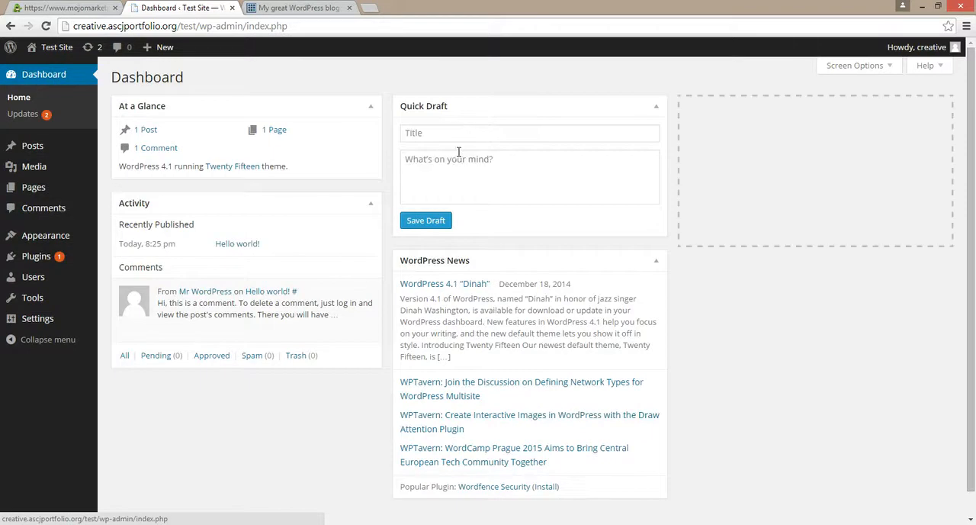
mouse_move(52, 51)
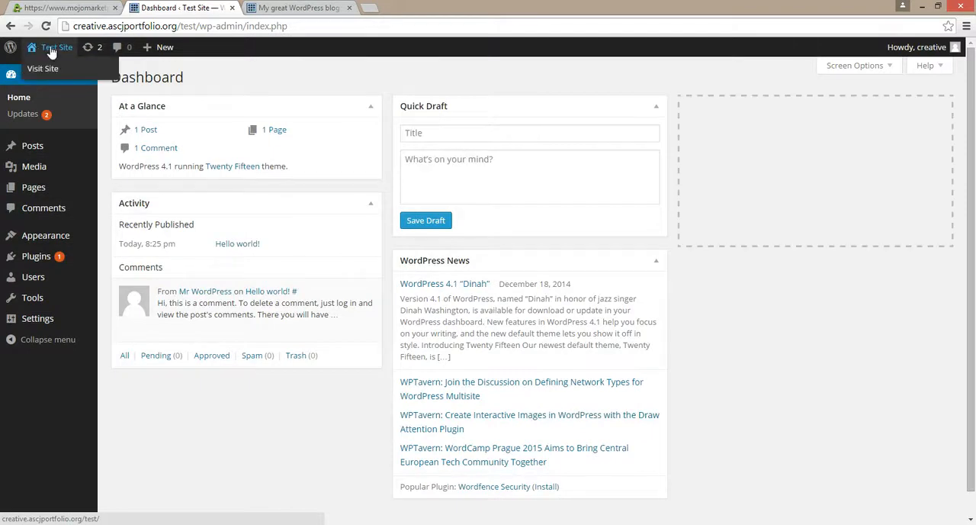
middle_click(51, 51)
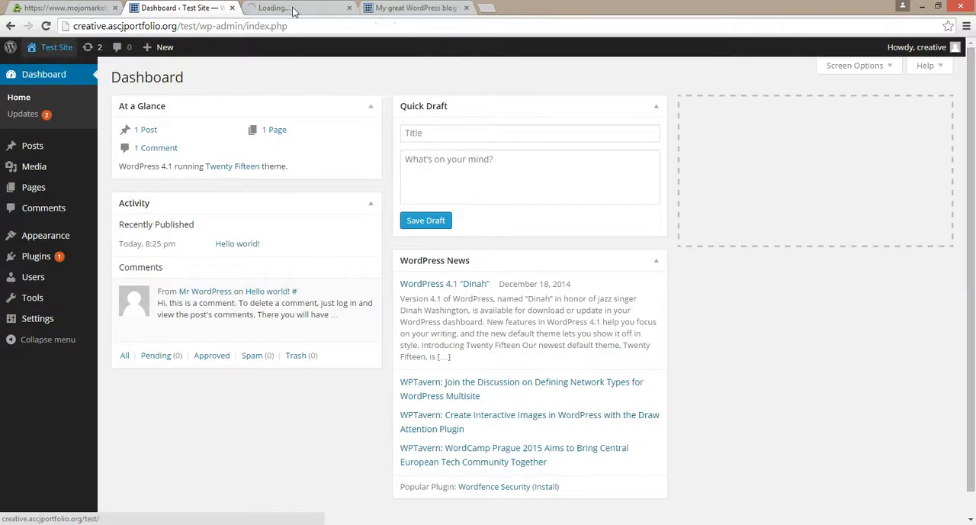
click(292, 9)
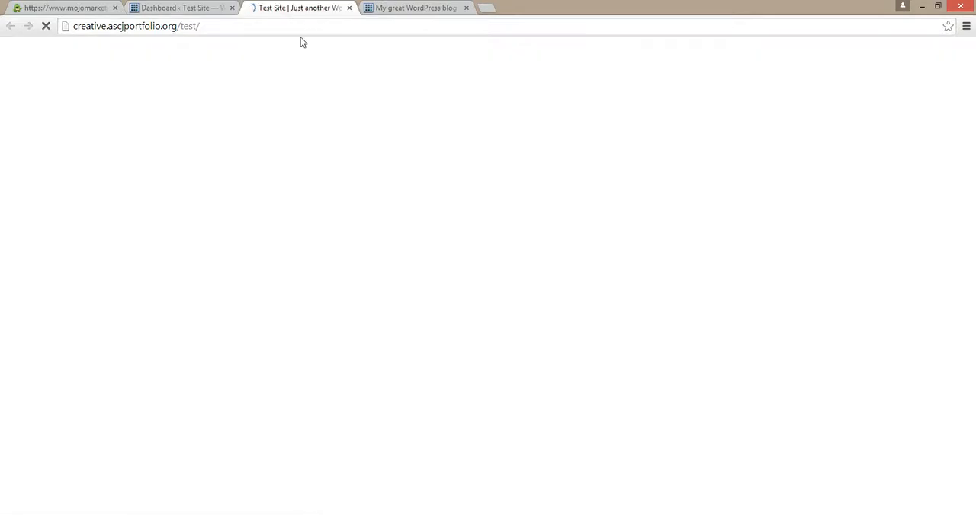
scroll(340, 211, down, 4)
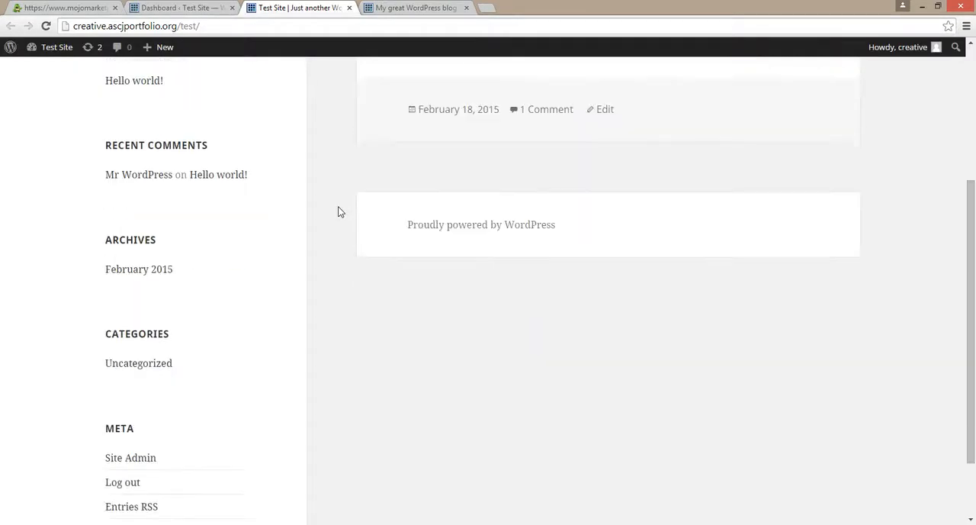
scroll(340, 211, up, 4)
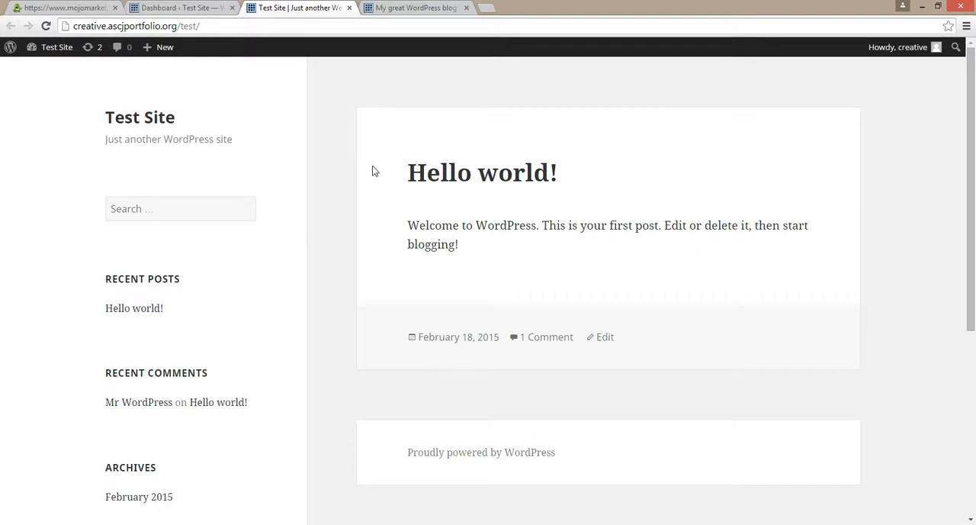
drag(373, 193, 512, 277)
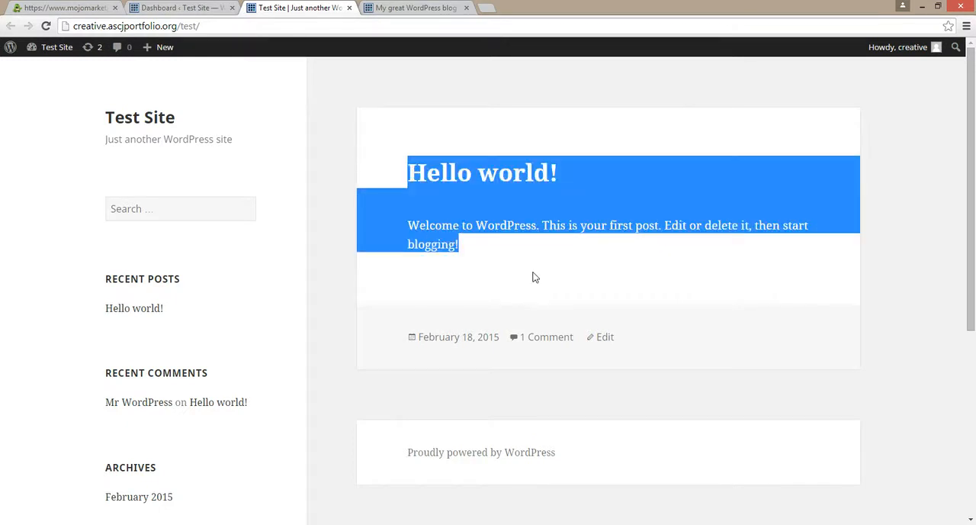
click(535, 276)
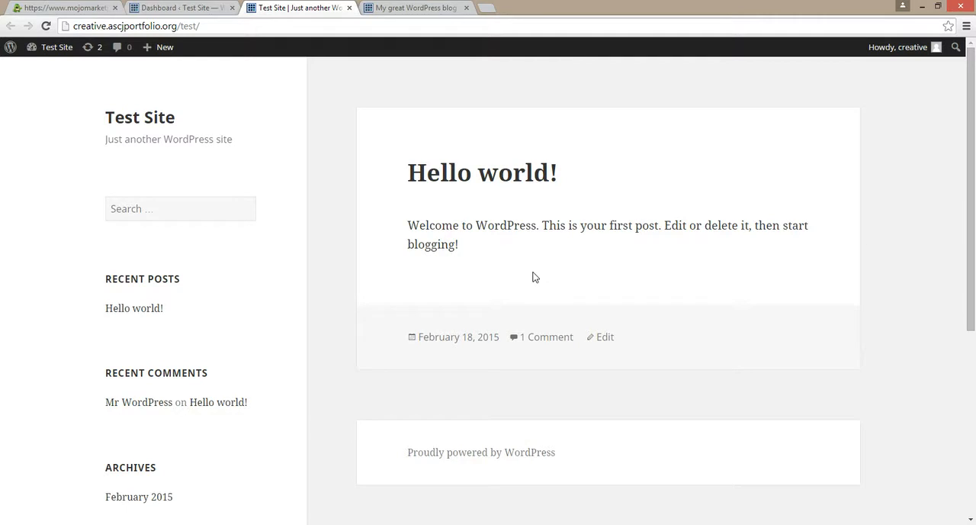